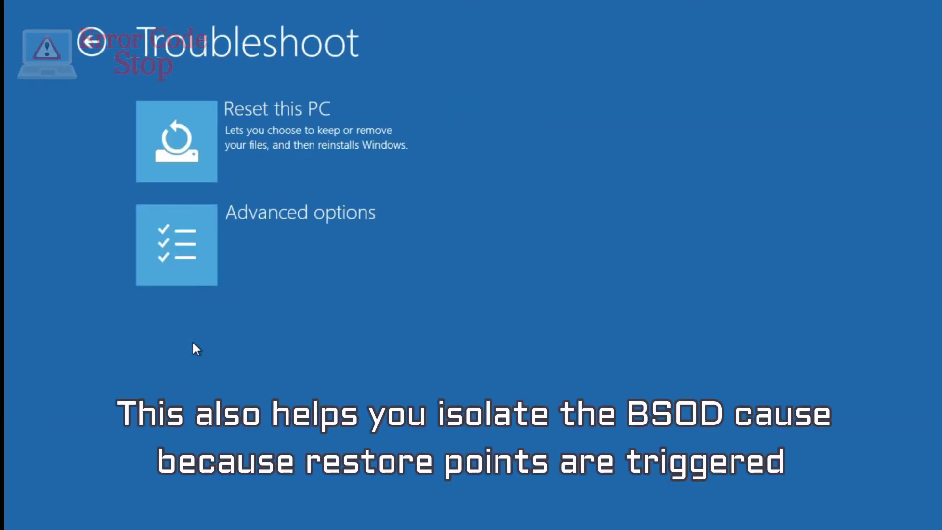
Start System Restore from the advanced troubleshooting options and choose the restore point "First Restore Point"
click(205, 234)
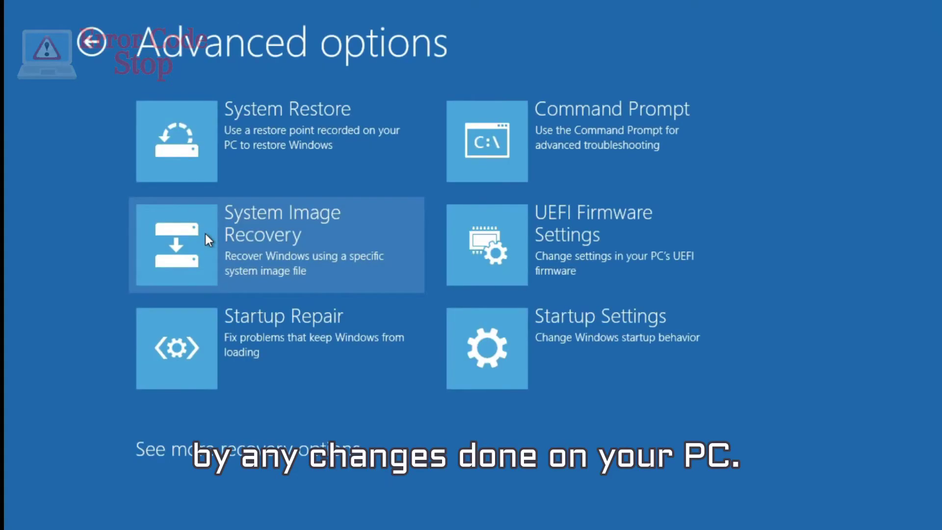
click(205, 146)
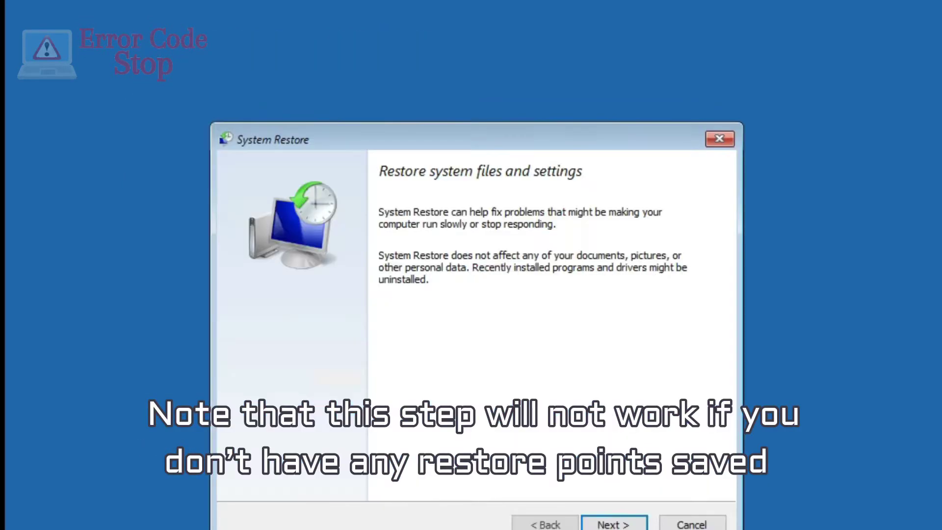
click(613, 524)
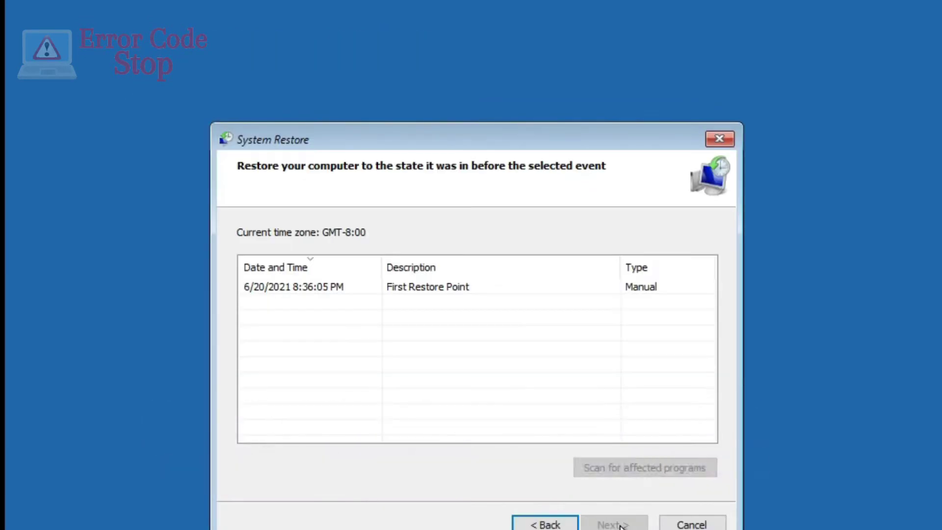
click(382, 288)
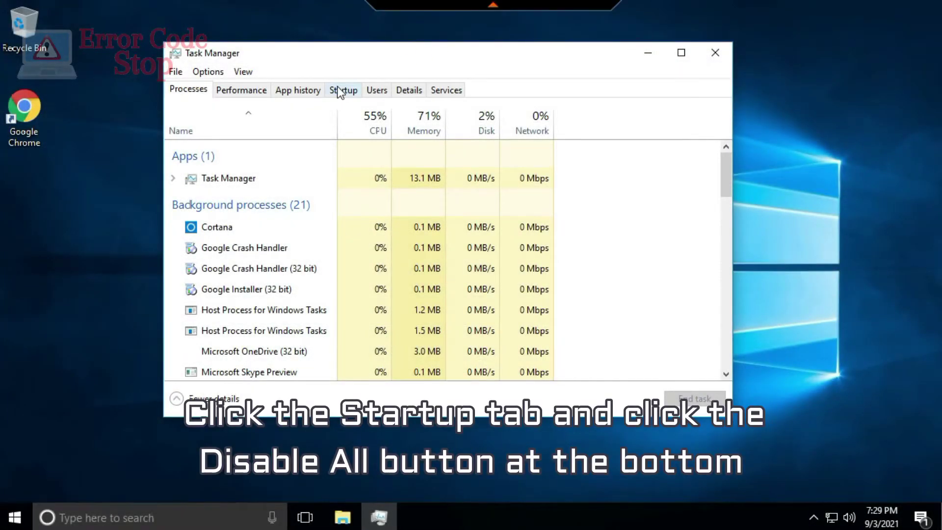
Show the list of startup programs in Task Manager
click(343, 94)
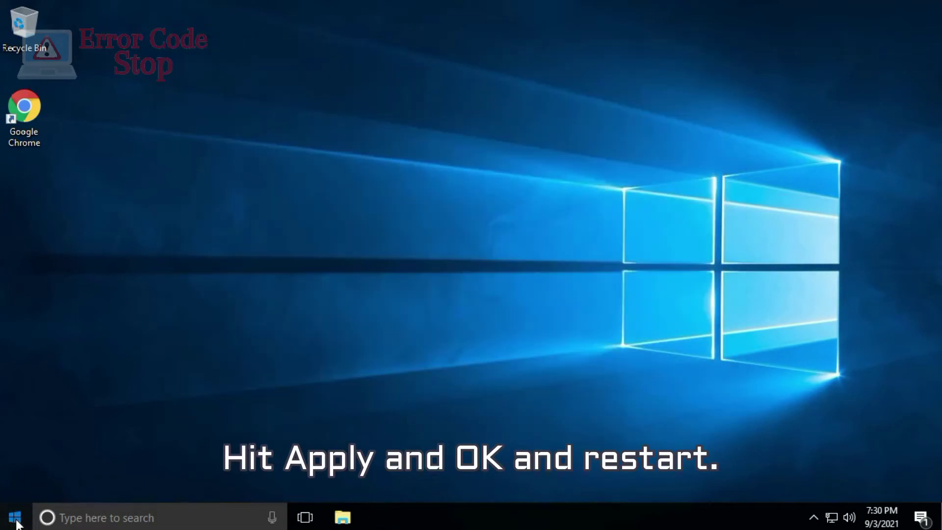
Bring up the PC's power options for a restart
click(16, 523)
click(15, 484)
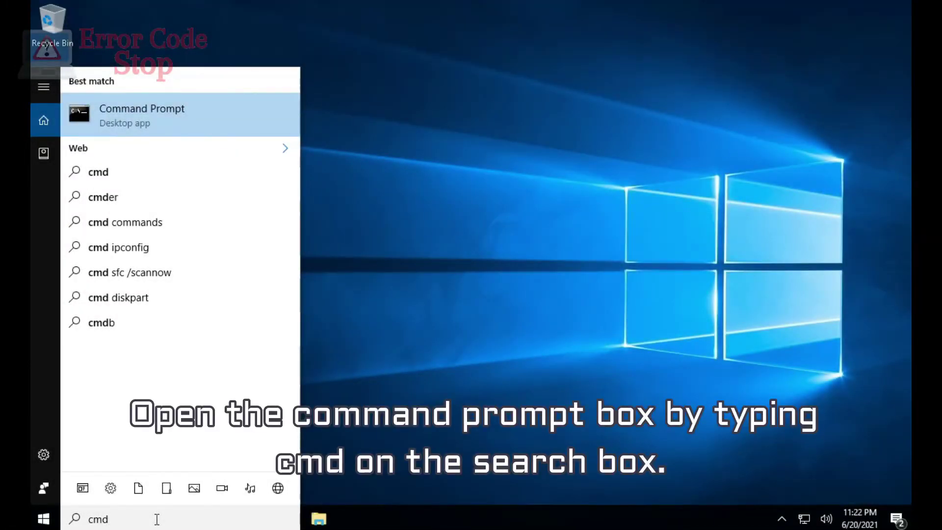
Run Command Prompt as administrator and execute sfc /scannow to scan the system files
right_click(186, 120)
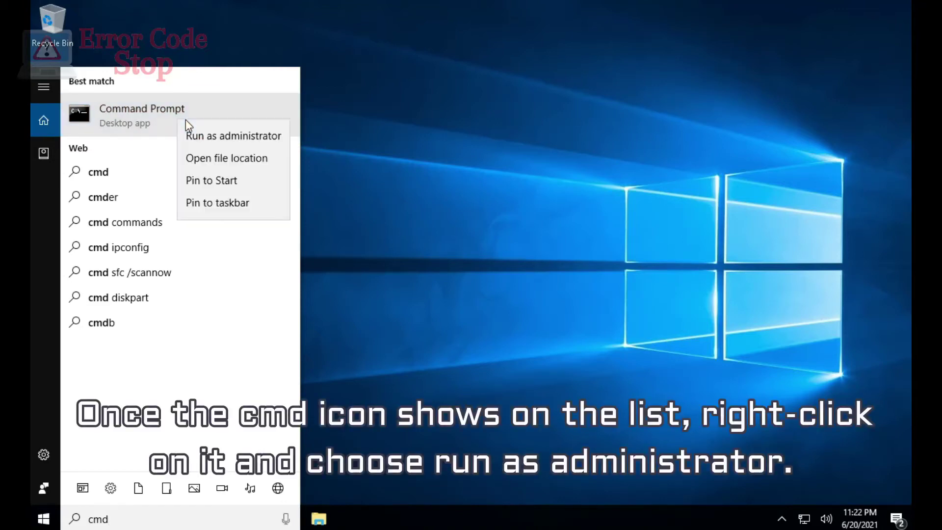
click(198, 137)
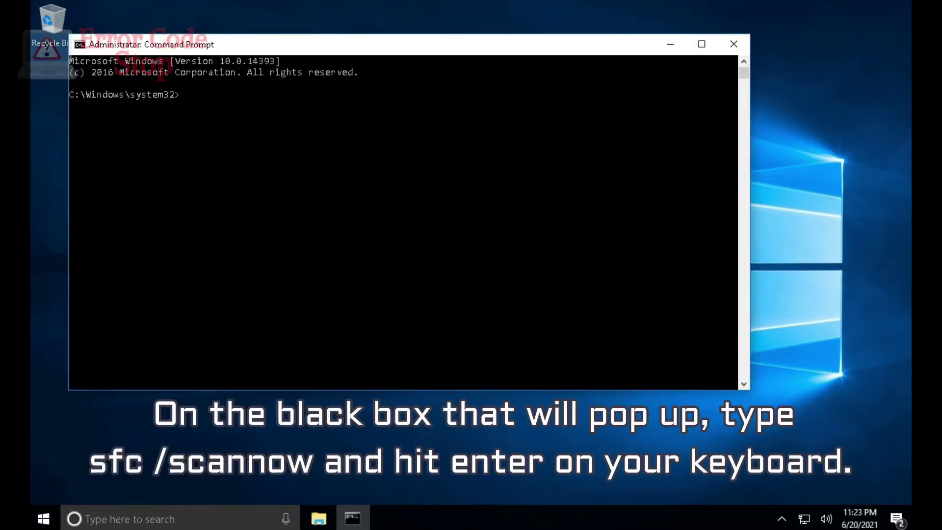
text(sfc /scannow)
key(Return)
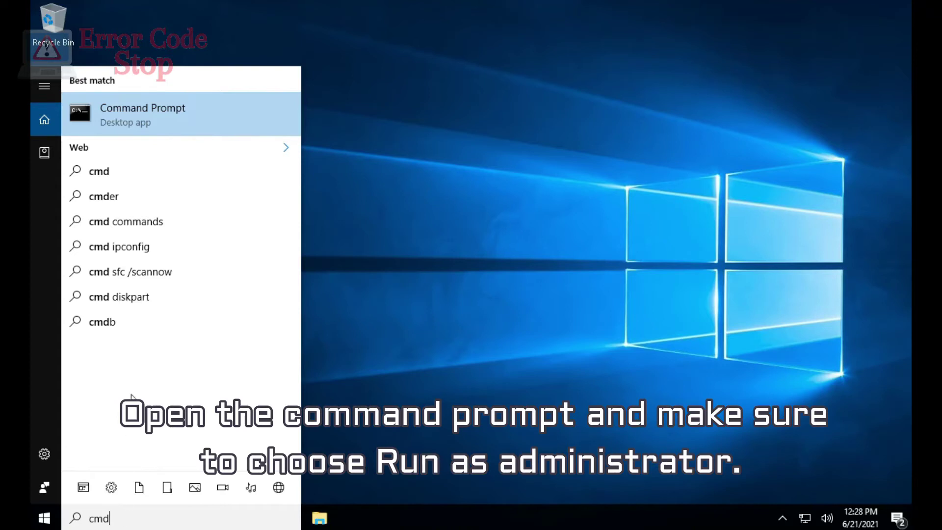
Run Command Prompt as administrator and try to repair the Windows image with DISM/Online/Cleanup-Image /RestoreHealth
right_click(184, 114)
click(199, 126)
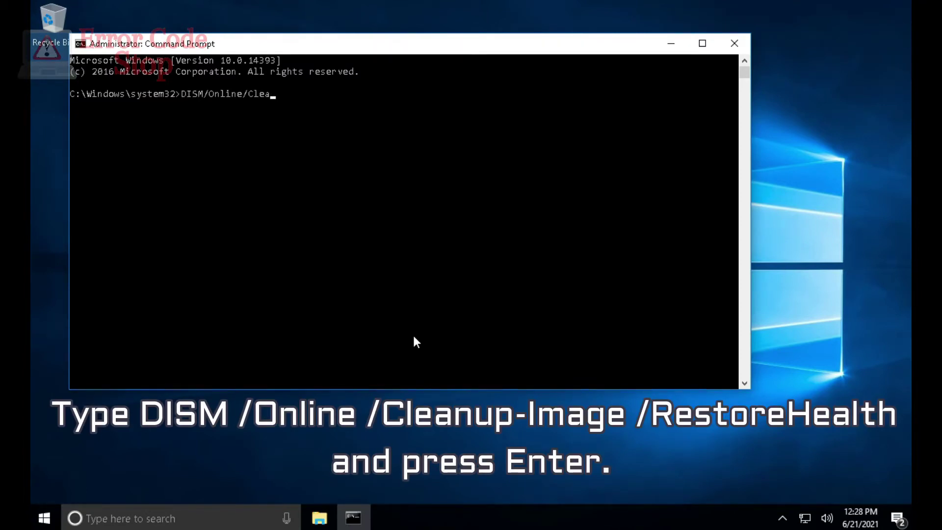
text(nup-Image /RestoreHealth)
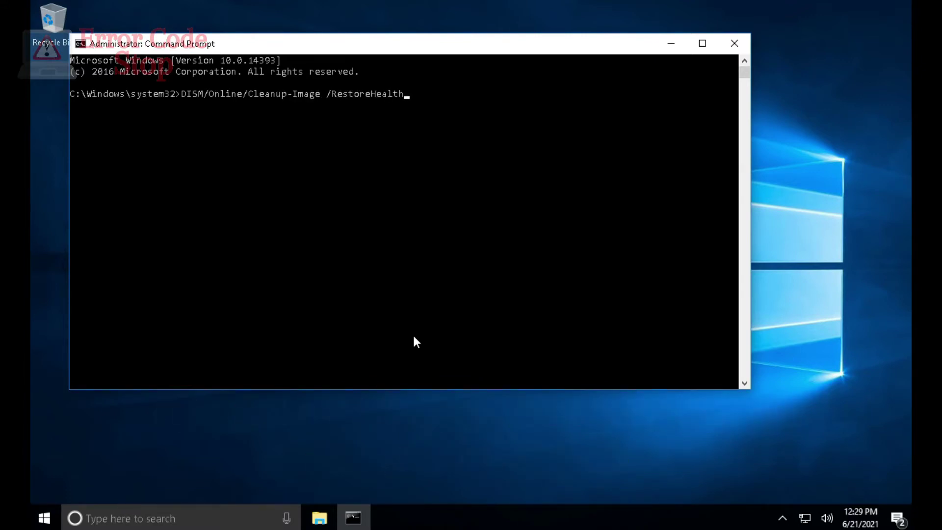
key(Return)
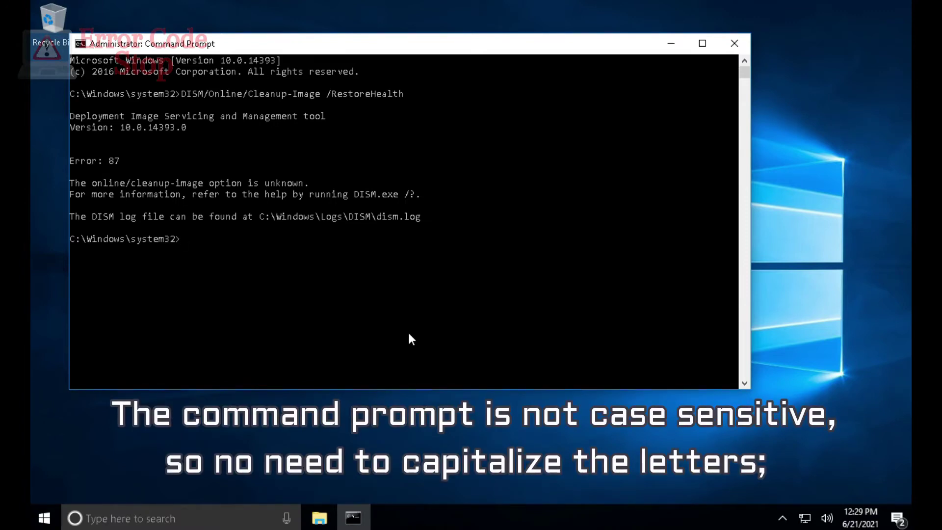
Recall the previous DISM command and move the text cursor back into its /Cleanup-Image option for correction
key(Up)
key(Left)
key(Left)
key(Left)
key(Left)
key(Left)
key(Left)
key(Left)
key(Left)
key(Left)
key(Left)
key(Left)
key(Left)
key(Left)
key(Left)
key(Left)
key(Left)
key(Left)
key(Left)
key(Left)
key(Left)
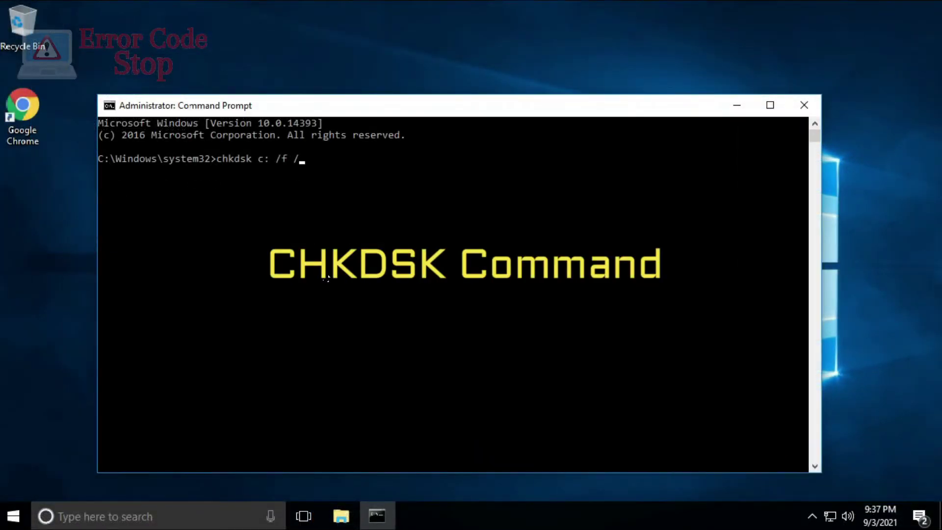
Execute chkdsk c: /f /r and answer y to schedule the disk check for the next system restart
text(r)
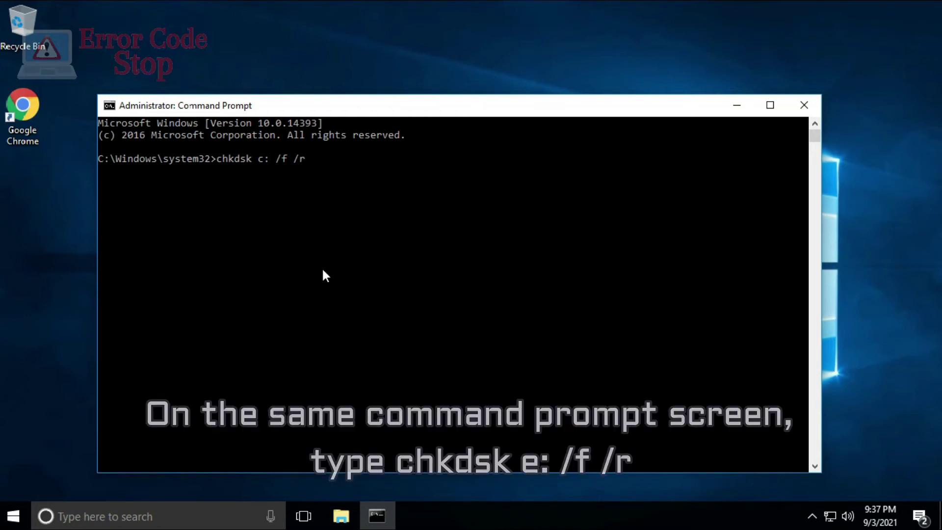
key(Return)
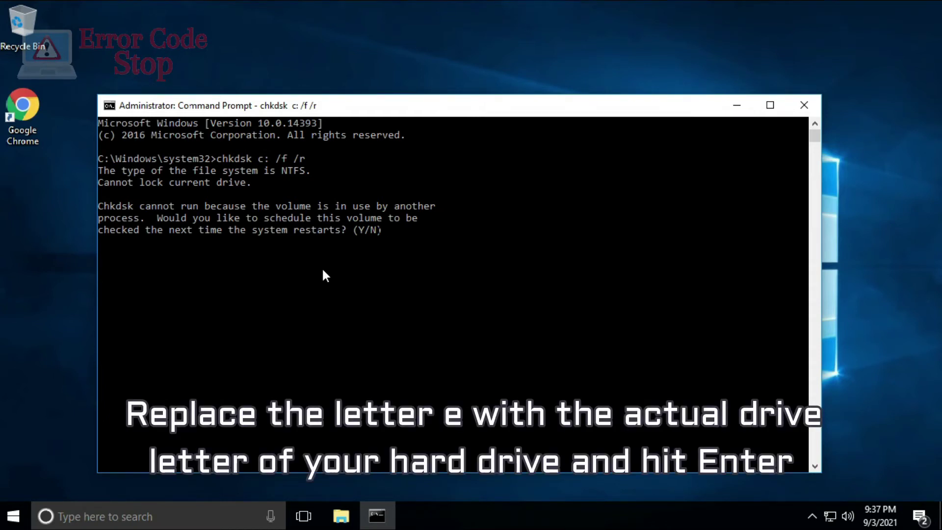
text(y)
key(Return)
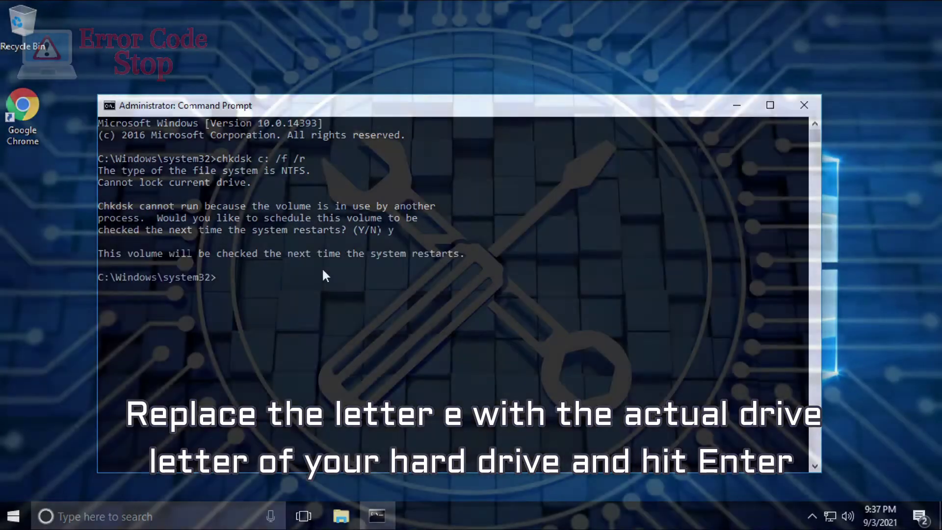